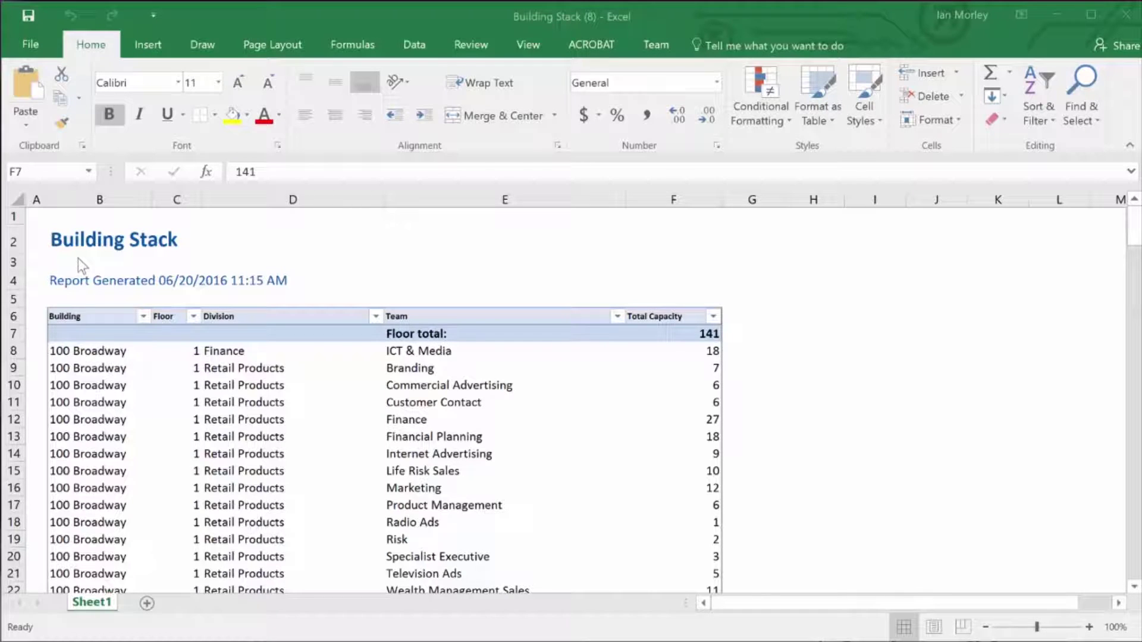
# Step: Inspect cell B3 and the floor total row, confirming the Building Stack total of 141
pyautogui.click(77, 259)
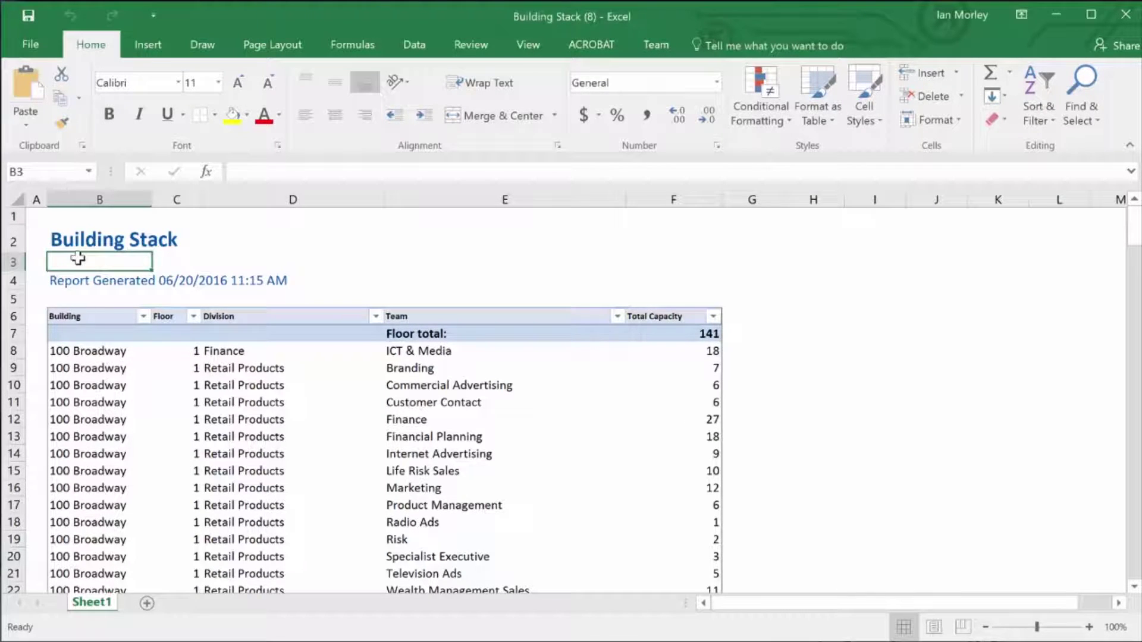
pyautogui.click(78, 333)
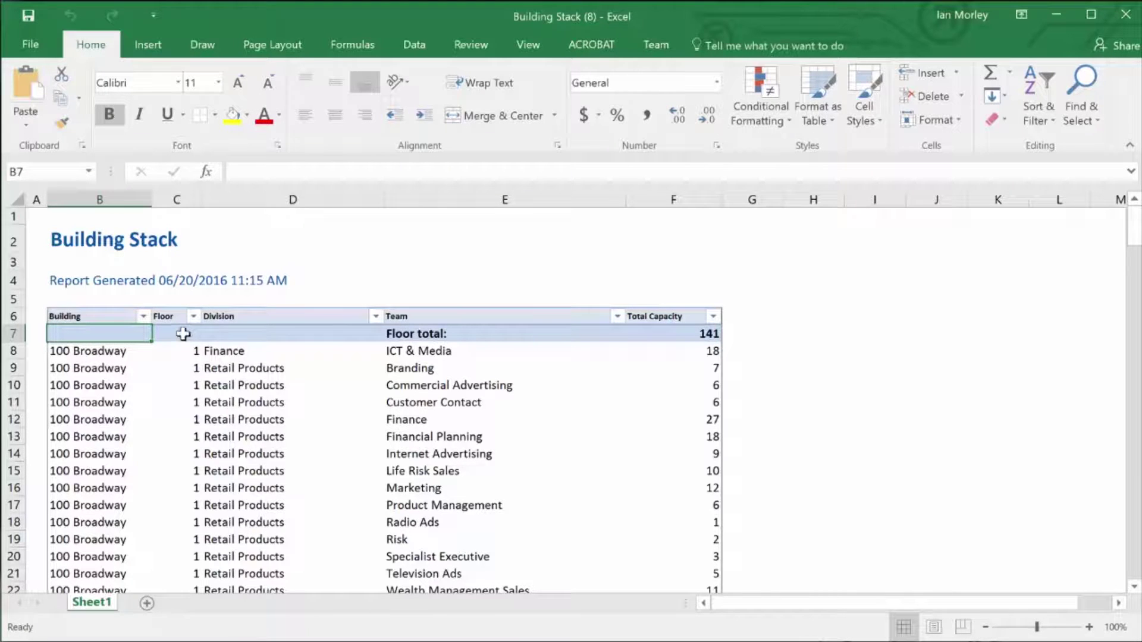
pyautogui.click(416, 331)
pyautogui.click(697, 330)
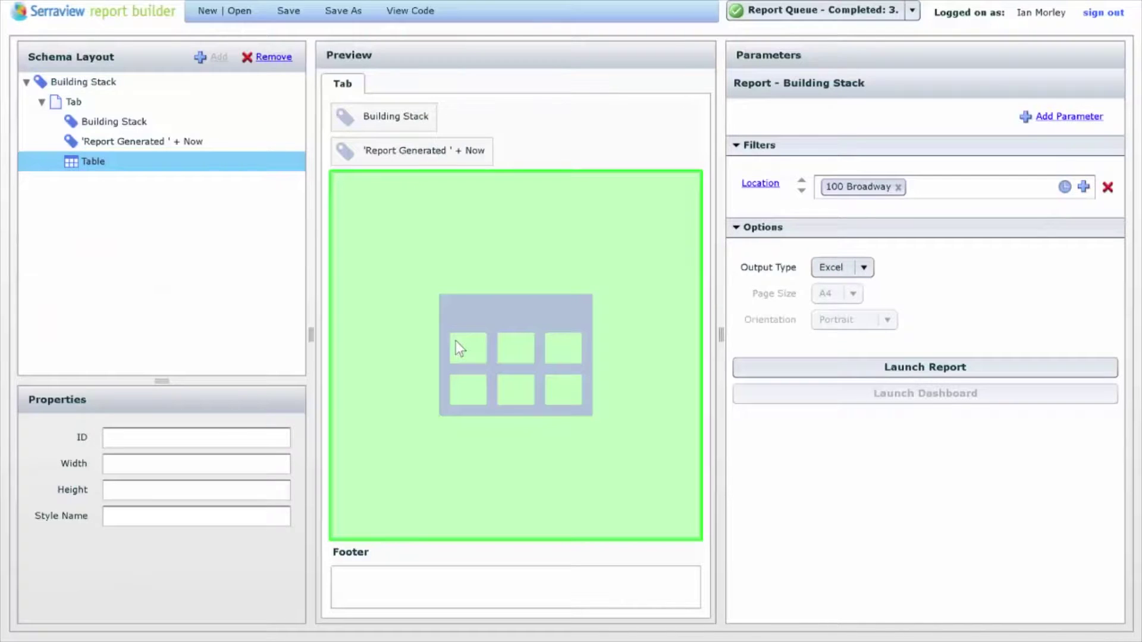
# Step: Add an 'Occupied' column to the Building Stack table with the OccupiedWorkpoints expression
pyautogui.doubleClick(455, 340)
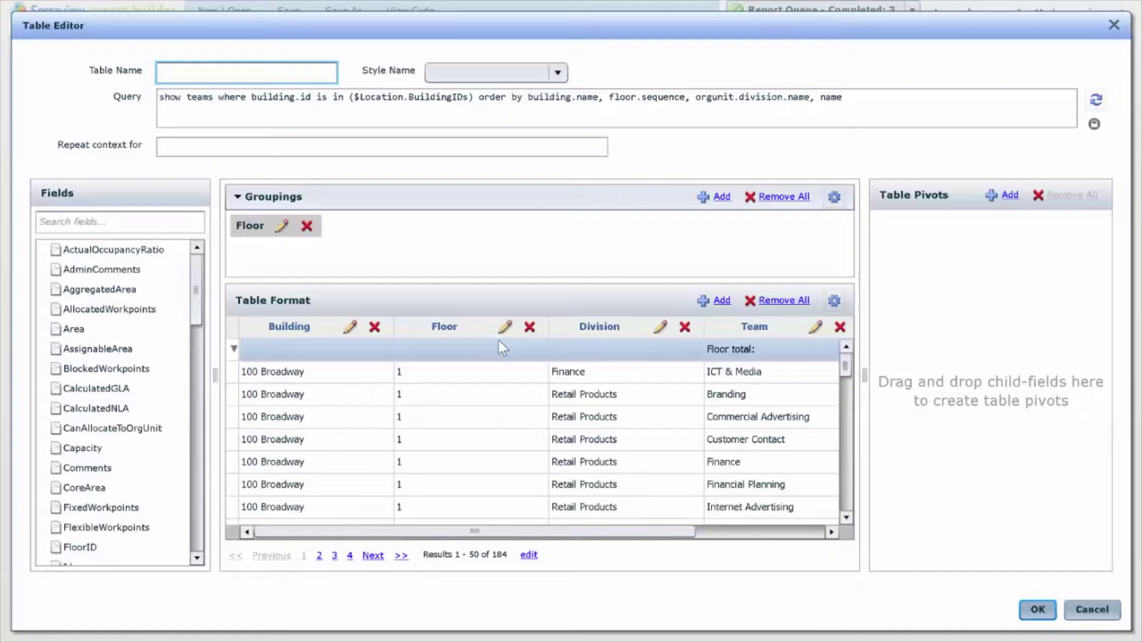
pyautogui.click(717, 300)
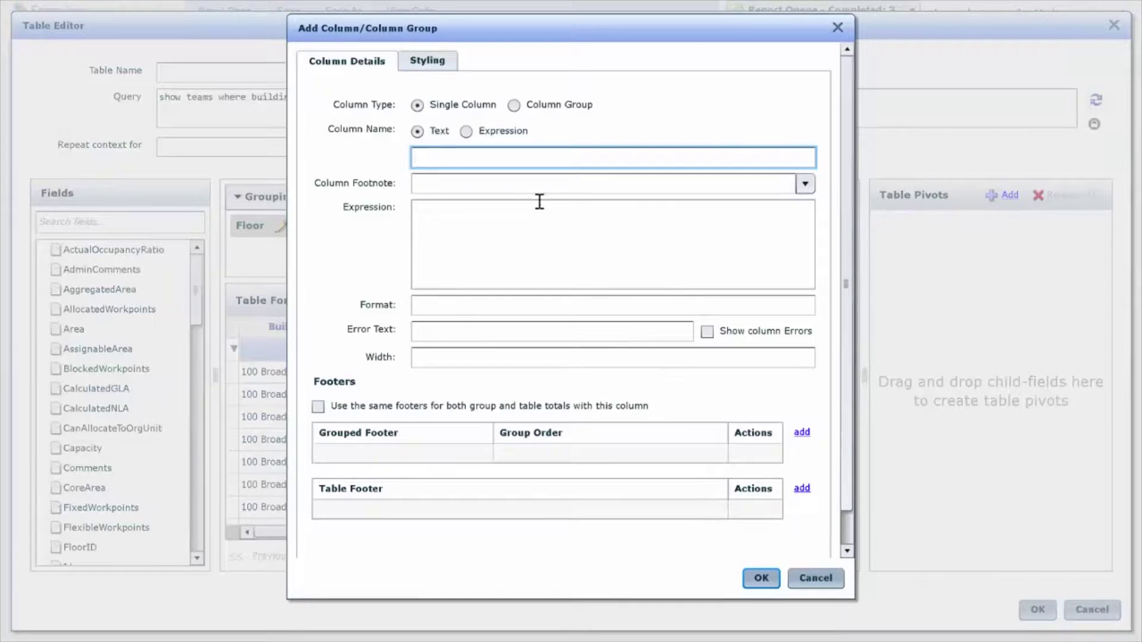
pyautogui.write('Occupied')
pyautogui.press('Tab')
pyautogui.press('Tab')
pyautogui.write('OccupiedW')
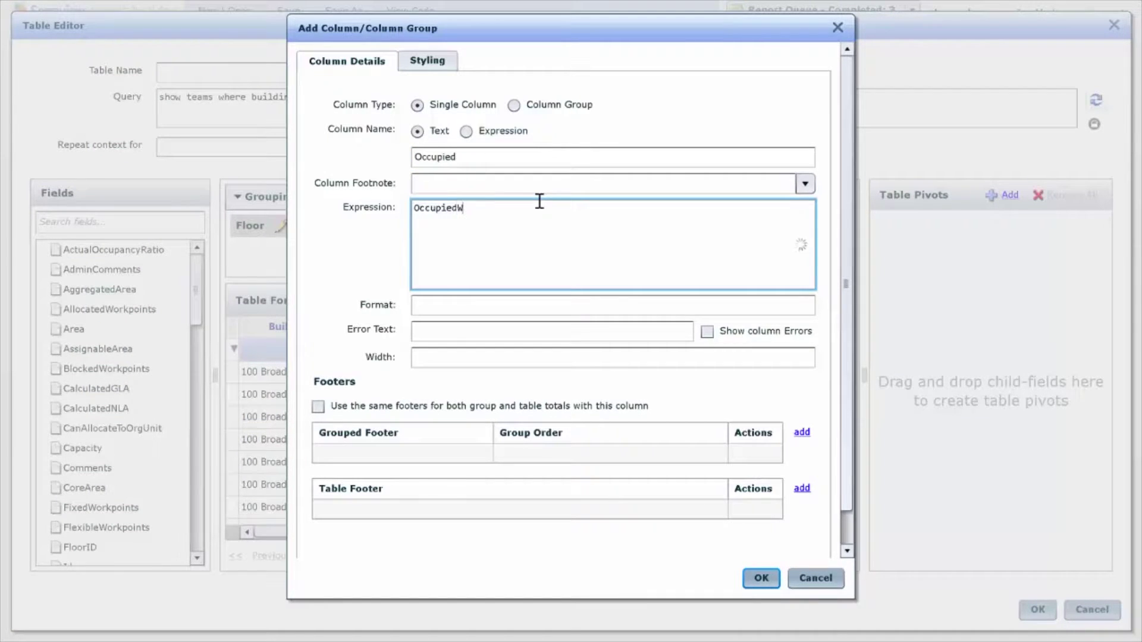
pyautogui.click(522, 299)
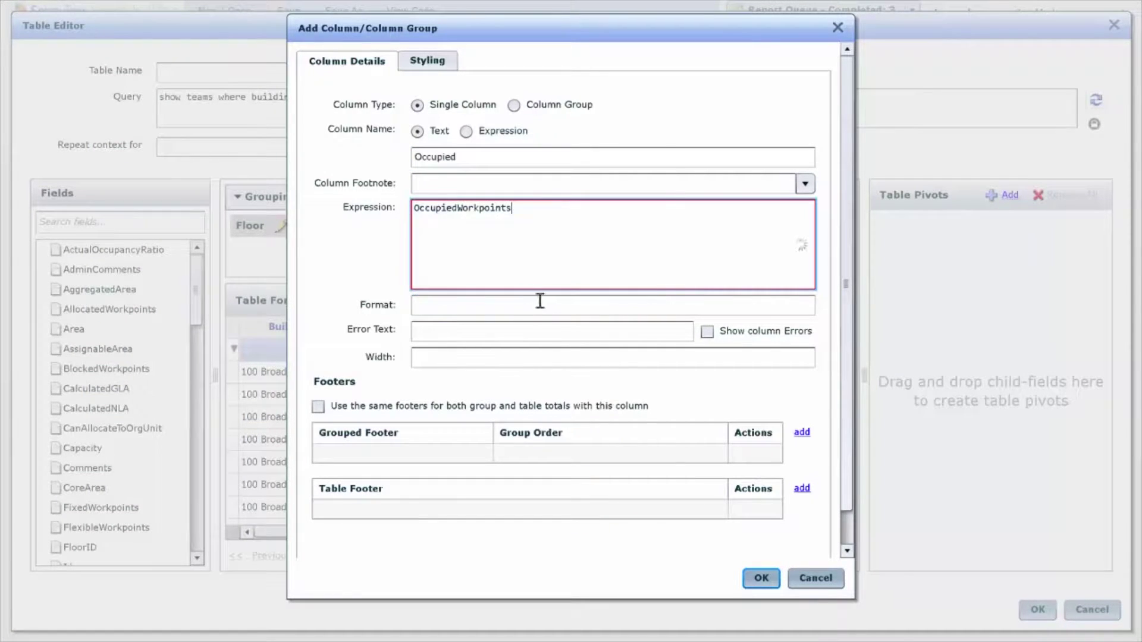
pyautogui.click(761, 577)
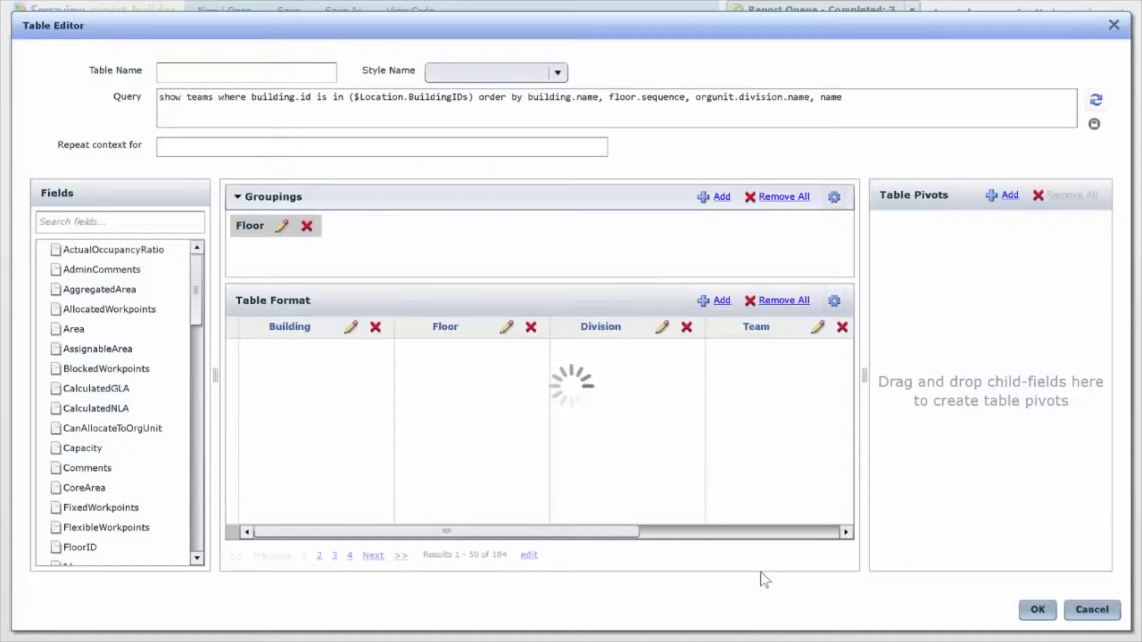
# Step: Add an 'Unoccupied' column with the UnoccupiedWorkpoints expression
pyautogui.click(706, 305)
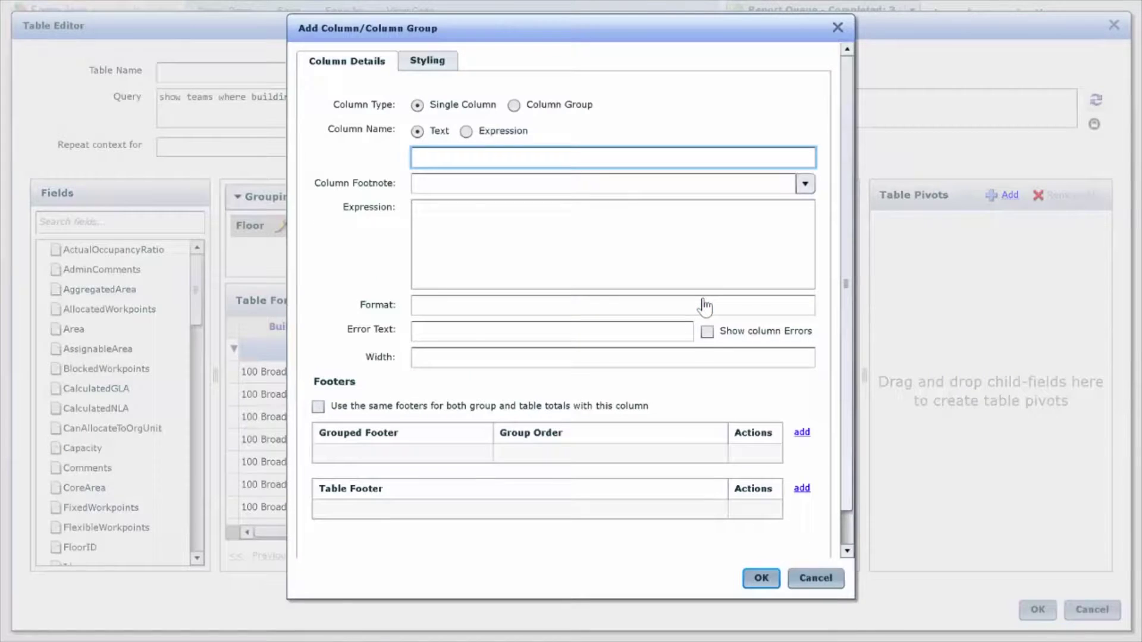
pyautogui.write('Unoccupied')
pyautogui.press('Tab')
pyautogui.write('Uno')
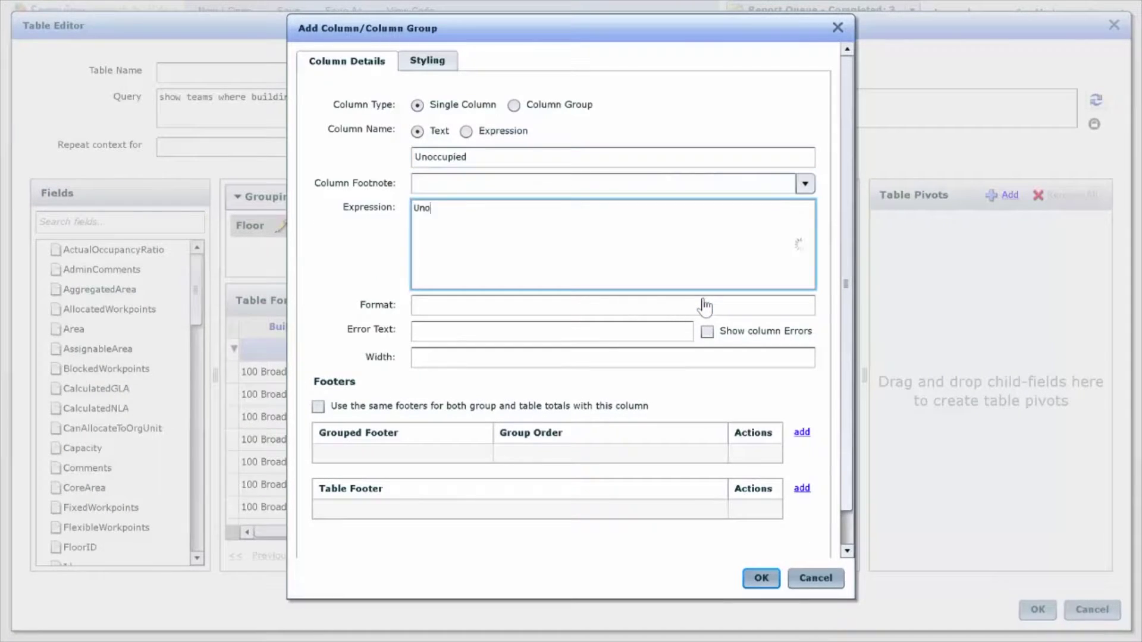
pyautogui.write('ccupiedWorkpoints')
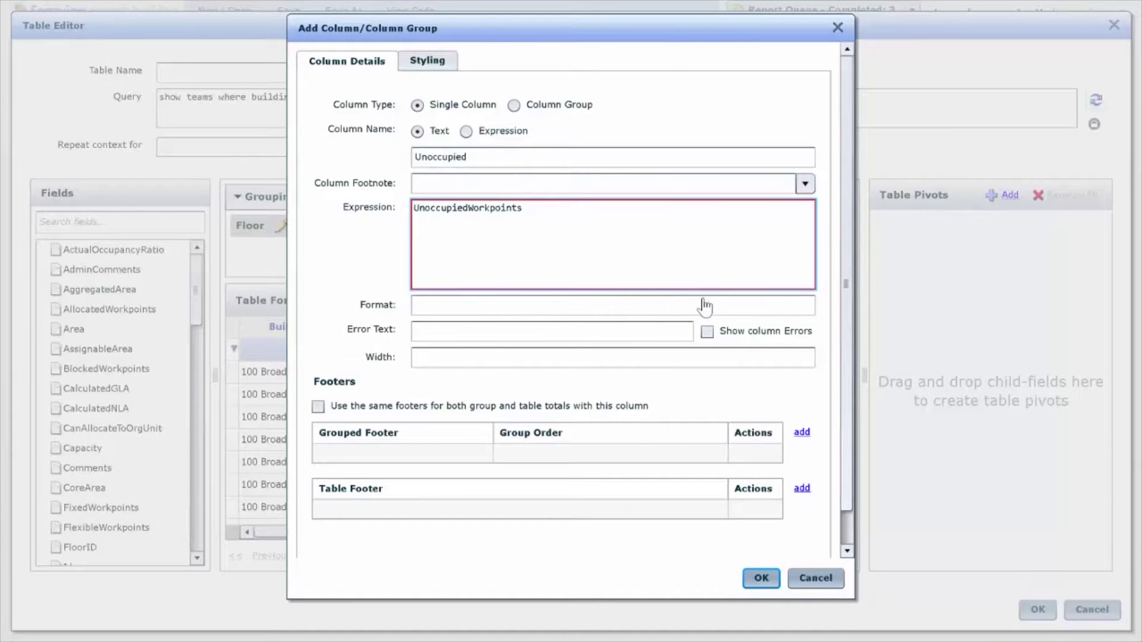
pyautogui.click(761, 578)
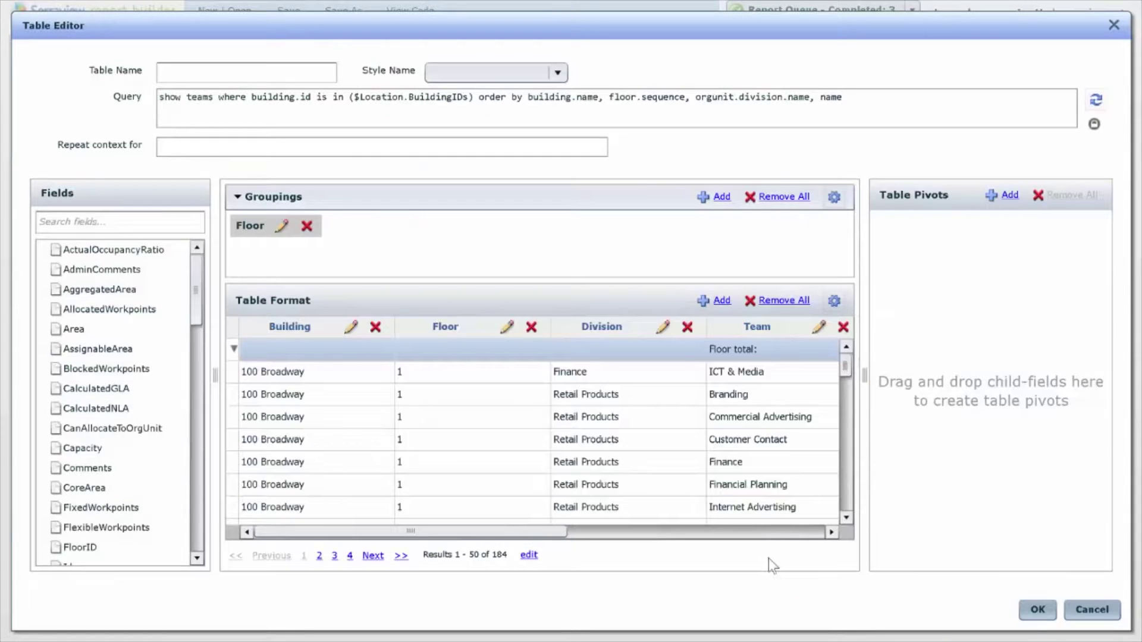
pyautogui.click(771, 533)
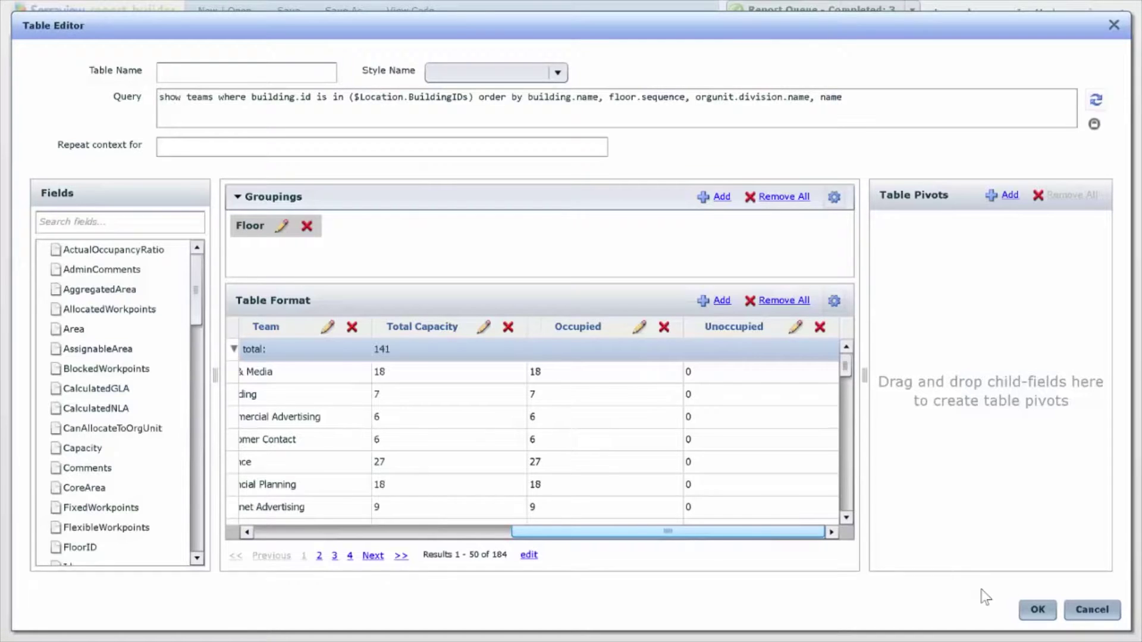
# Step: Keep the new columns, run the Building Stack report and open the downloaded Excel file
pyautogui.click(1035, 611)
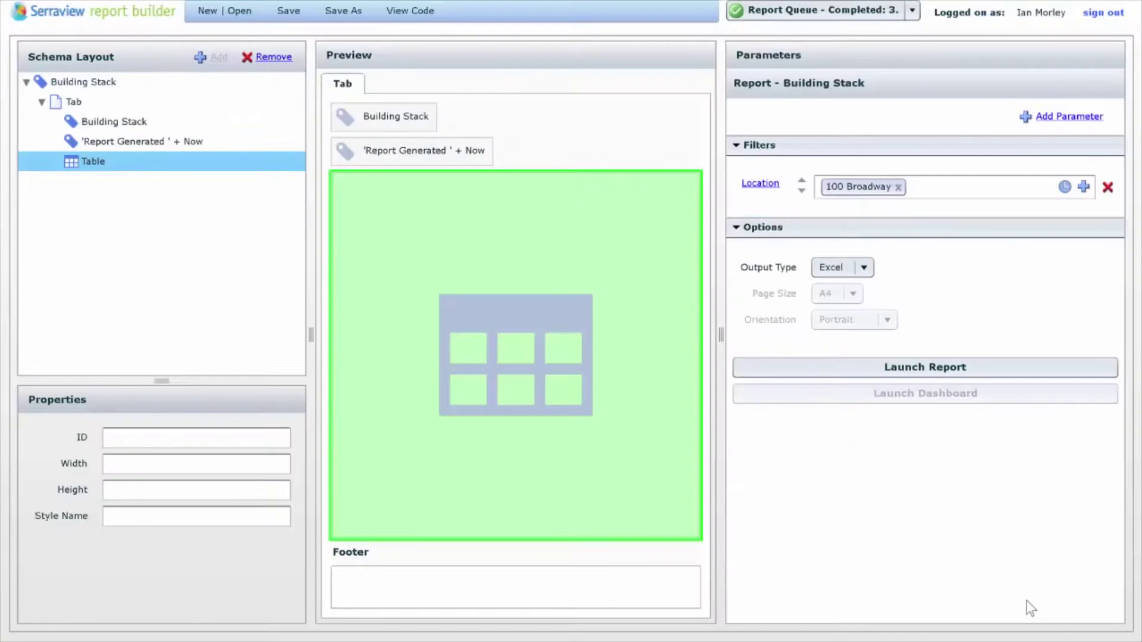
pyautogui.click(939, 370)
pyautogui.click(912, 10)
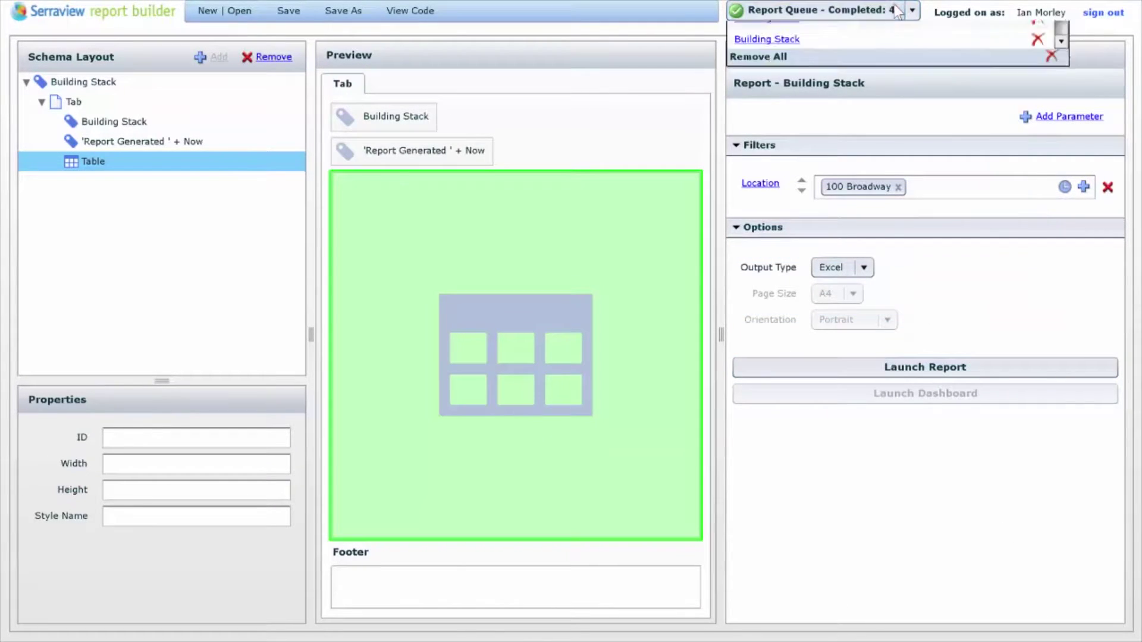
pyautogui.click(768, 97)
pyautogui.click(87, 623)
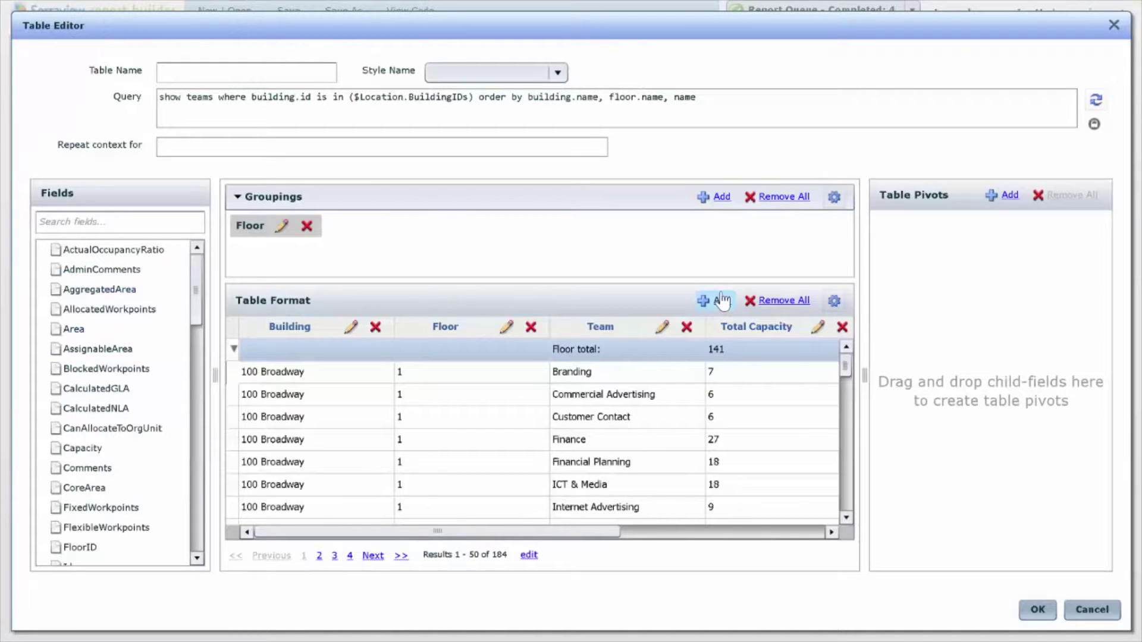
# Step: Add an 'Offices' column using a pasted expression that counts allocated offices
pyautogui.click(721, 301)
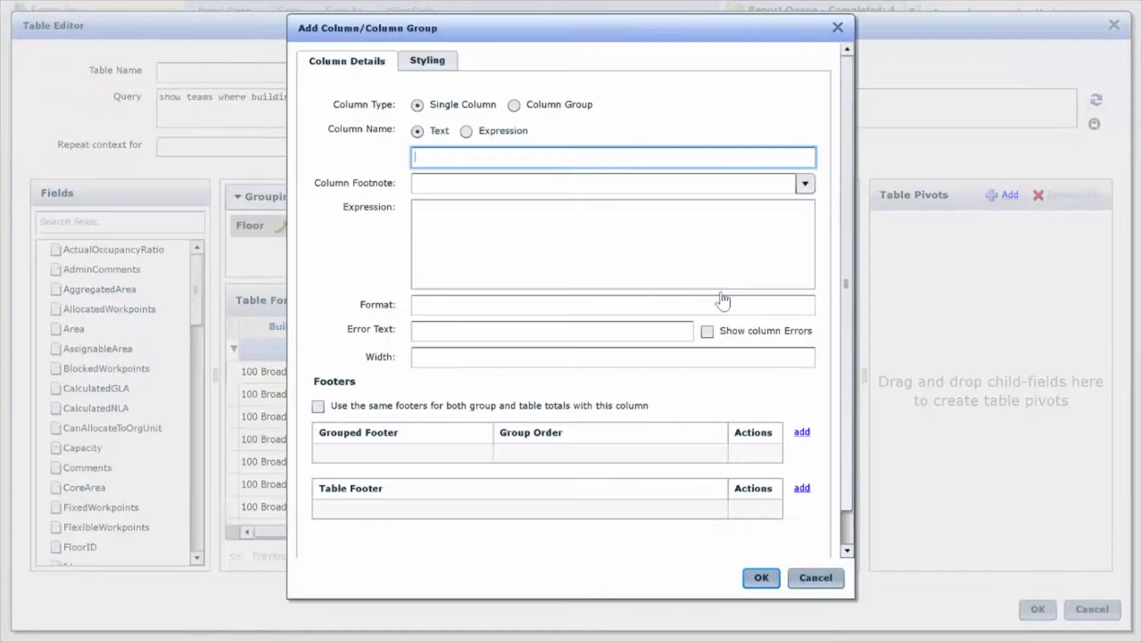
pyautogui.write('Offices')
pyautogui.press('Tab')
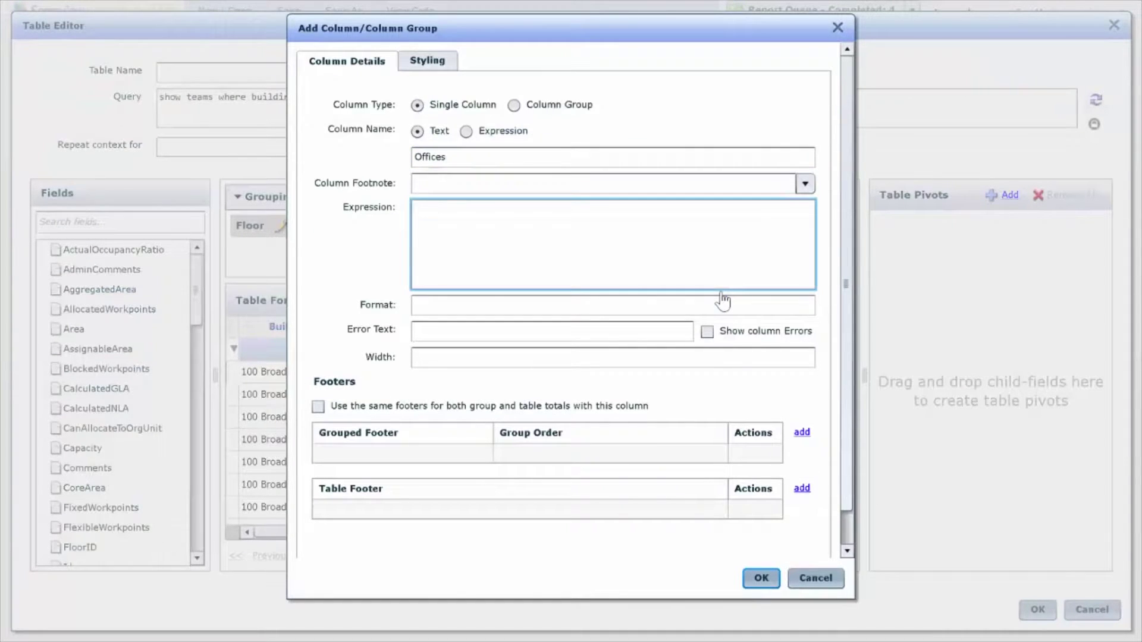
pyautogui.write("allocatedspaces.where(spacetype.name like 'Office').count()")
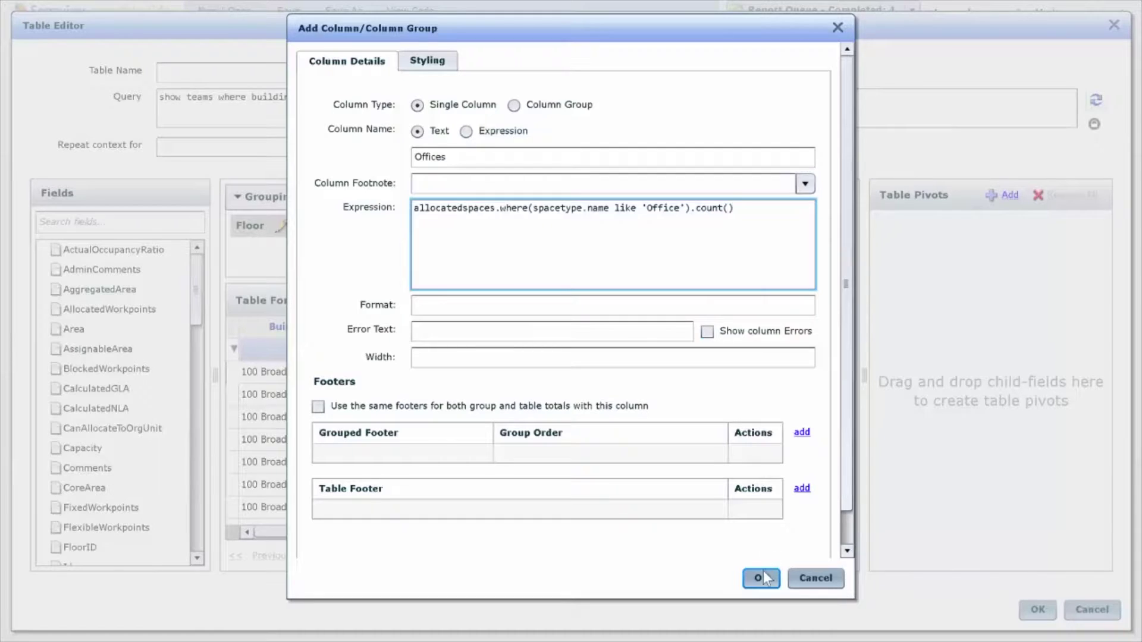
pyautogui.click(762, 576)
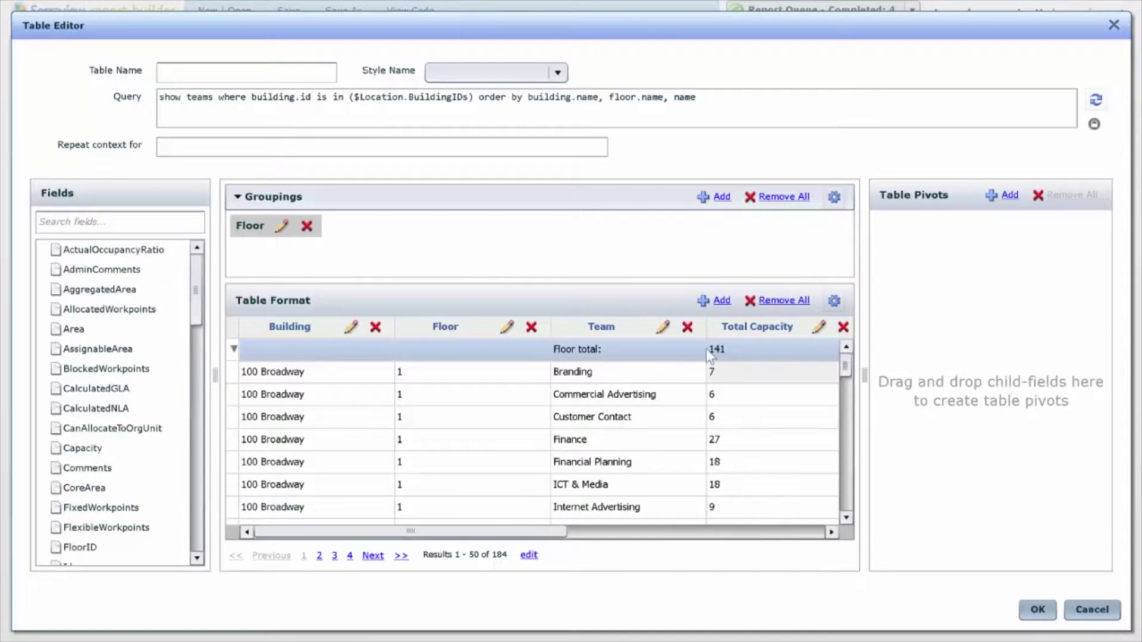
# Step: Add a 'Workstations' column using a pasted count expression
pyautogui.click(717, 300)
pyautogui.write('Workstations')
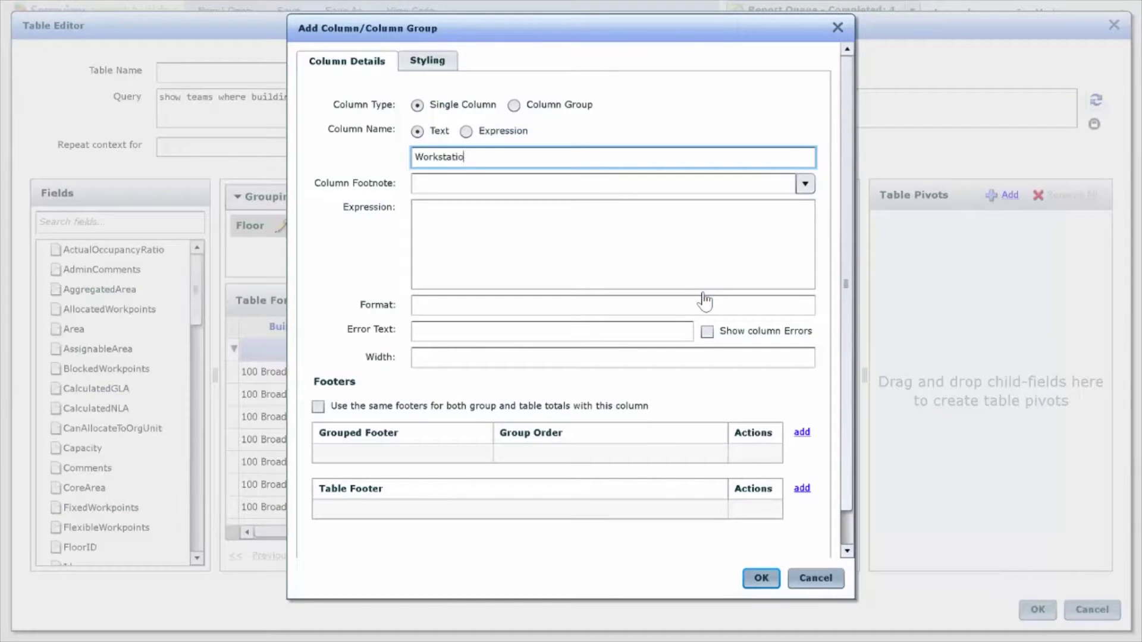
pyautogui.press('Tab')
pyautogui.press('Tab')
pyautogui.write("allocatedspaces.where(spacetype.name like 'Workstation').count()")
pyautogui.click(762, 575)
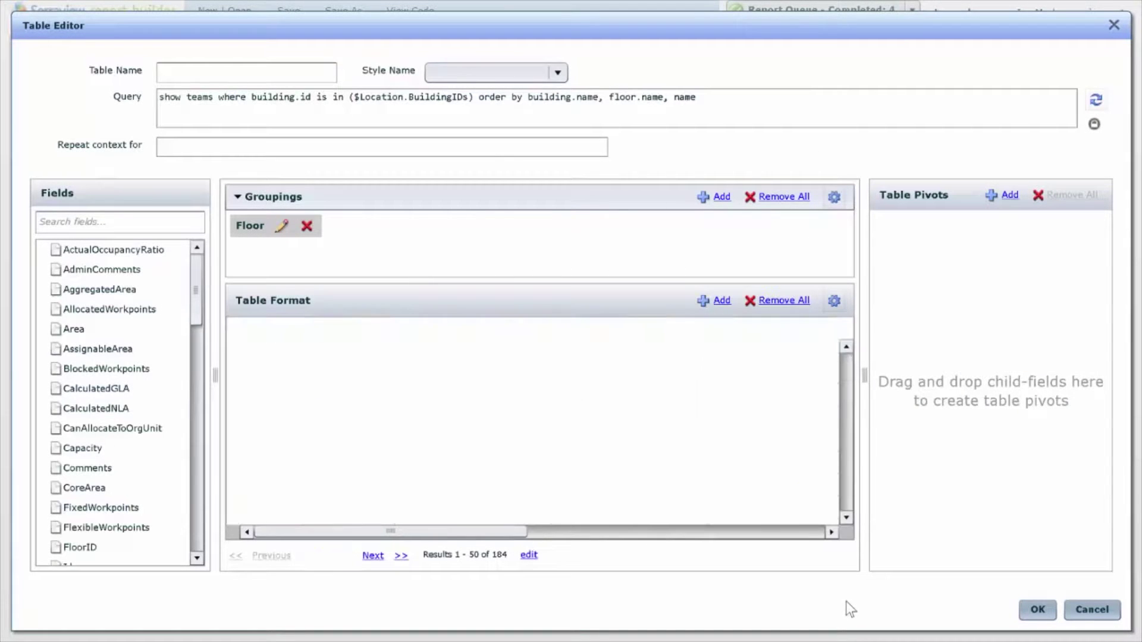
pyautogui.click(804, 533)
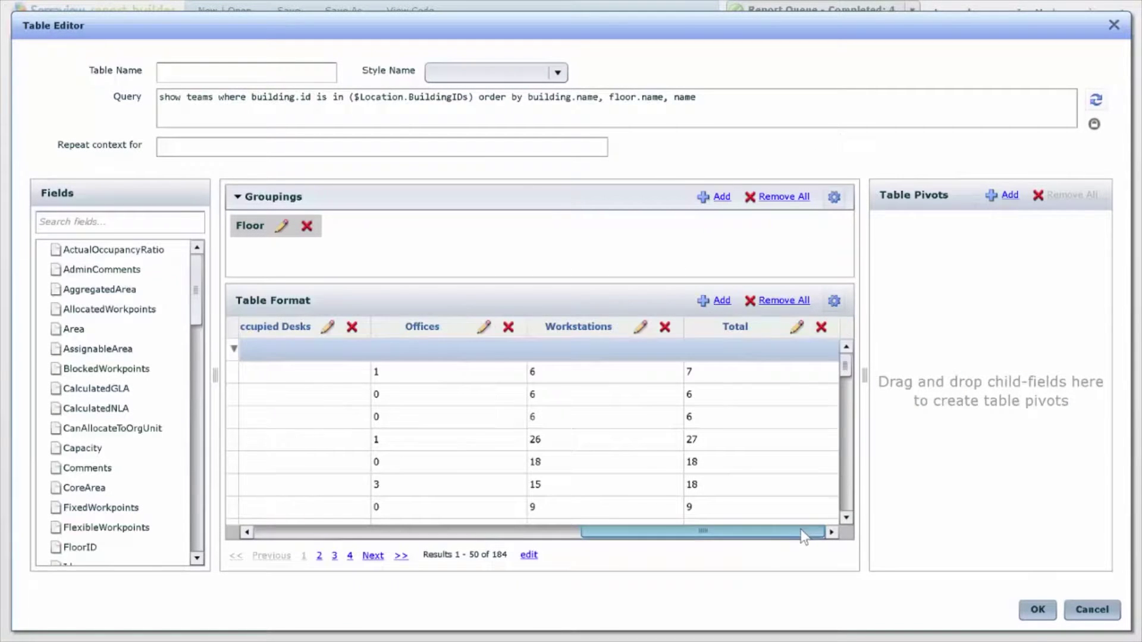
# Step: Save the table, run the Building Stack report and download the latest Excel export
pyautogui.click(1039, 611)
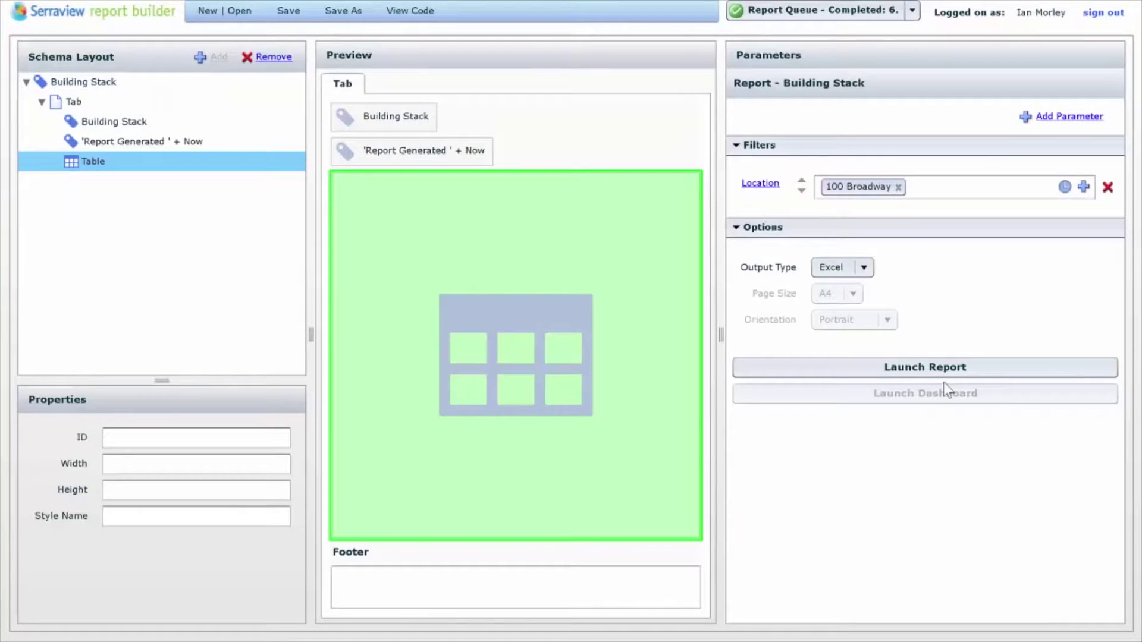
pyautogui.click(943, 373)
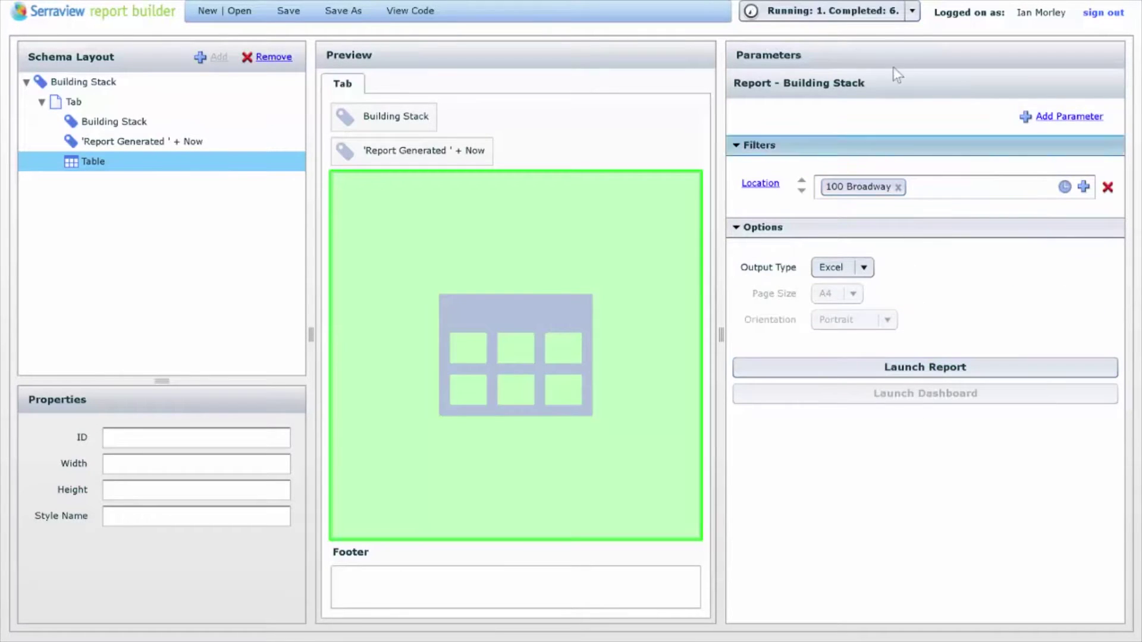
pyautogui.click(893, 18)
pyautogui.click(768, 162)
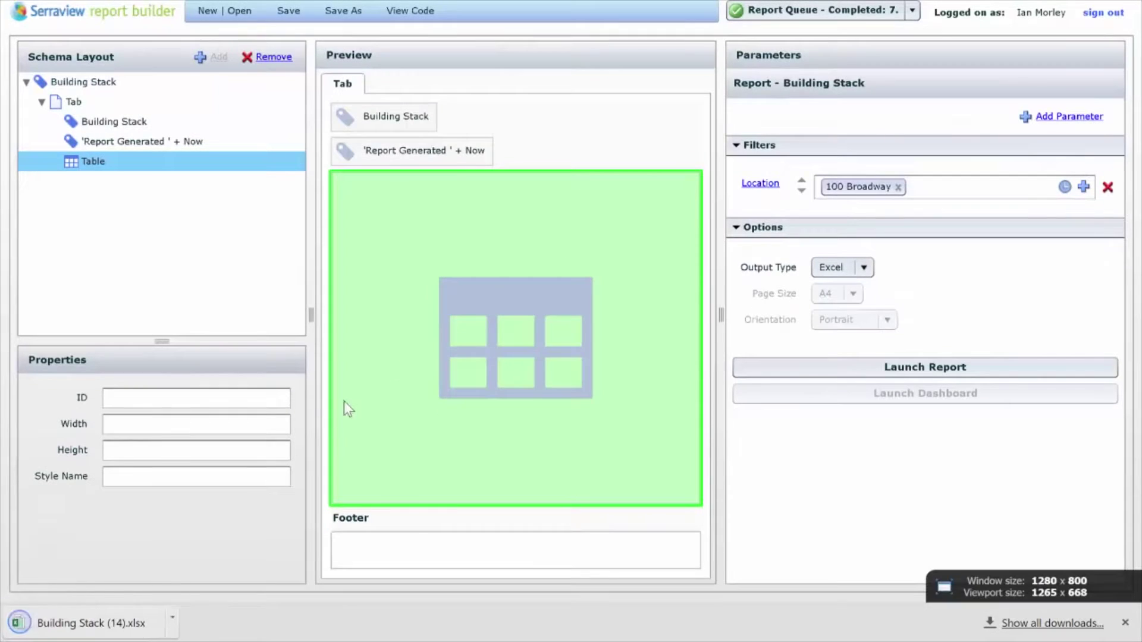
# Step: Open Building Stack (14).xlsx to see 8 Offices and 133 Workstations in the floor totals
pyautogui.click(104, 615)
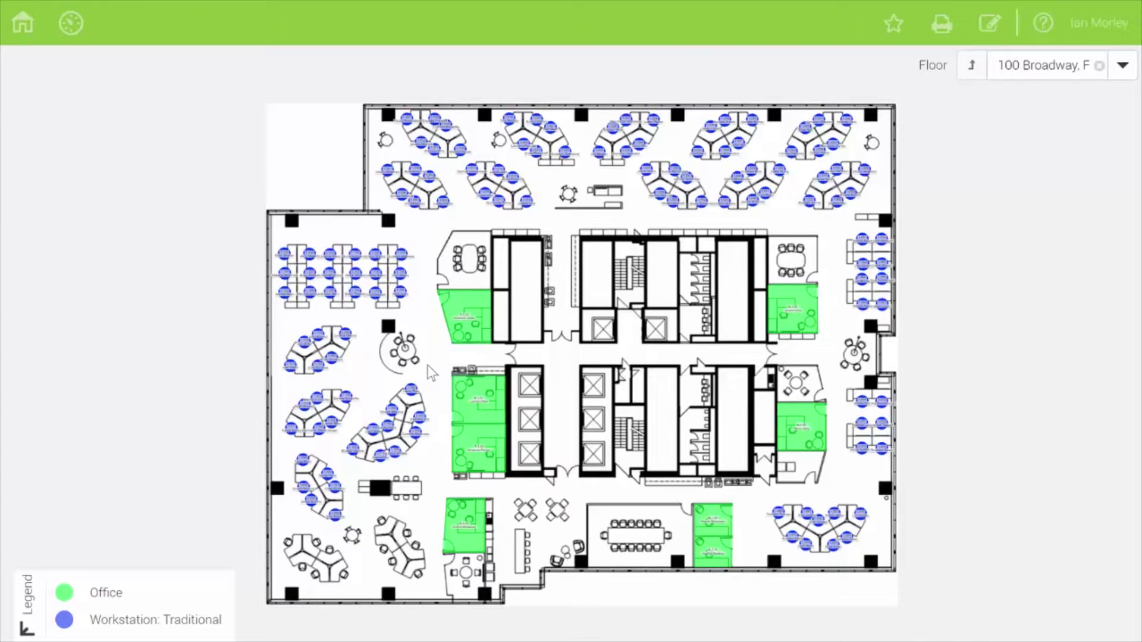
# Step: Zoom into the 100 Broadway floor plan with offices and workstations colour-coded
pyautogui.scroll(5, 432, 373)
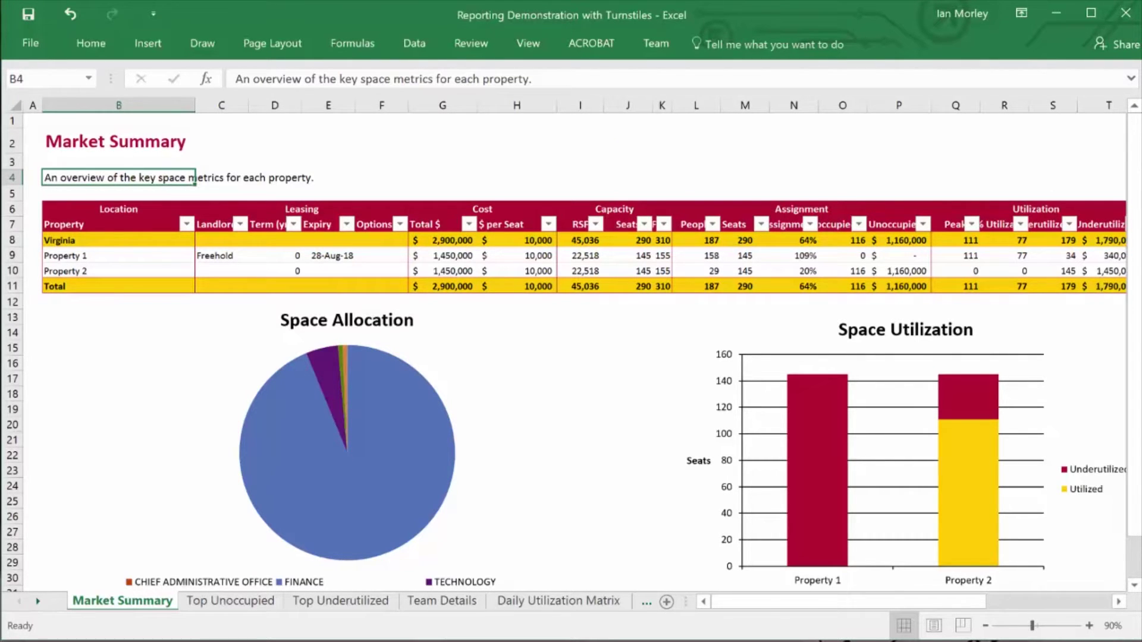
pyautogui.click(1119, 602)
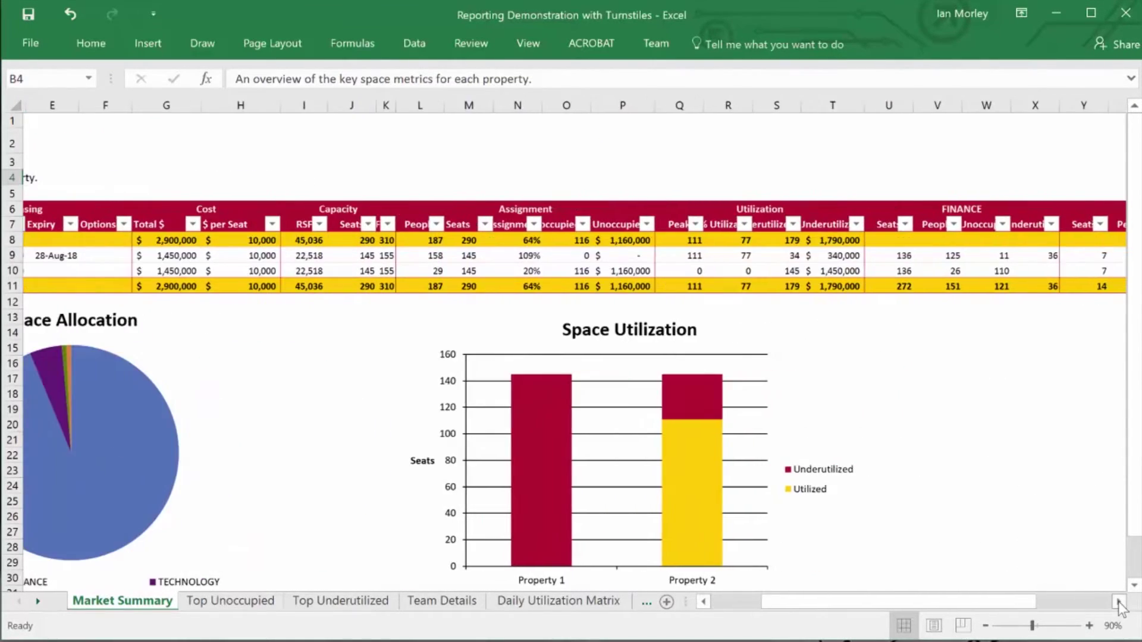
pyautogui.click(1118, 602)
pyautogui.click(1118, 602)
pyautogui.click(1118, 602)
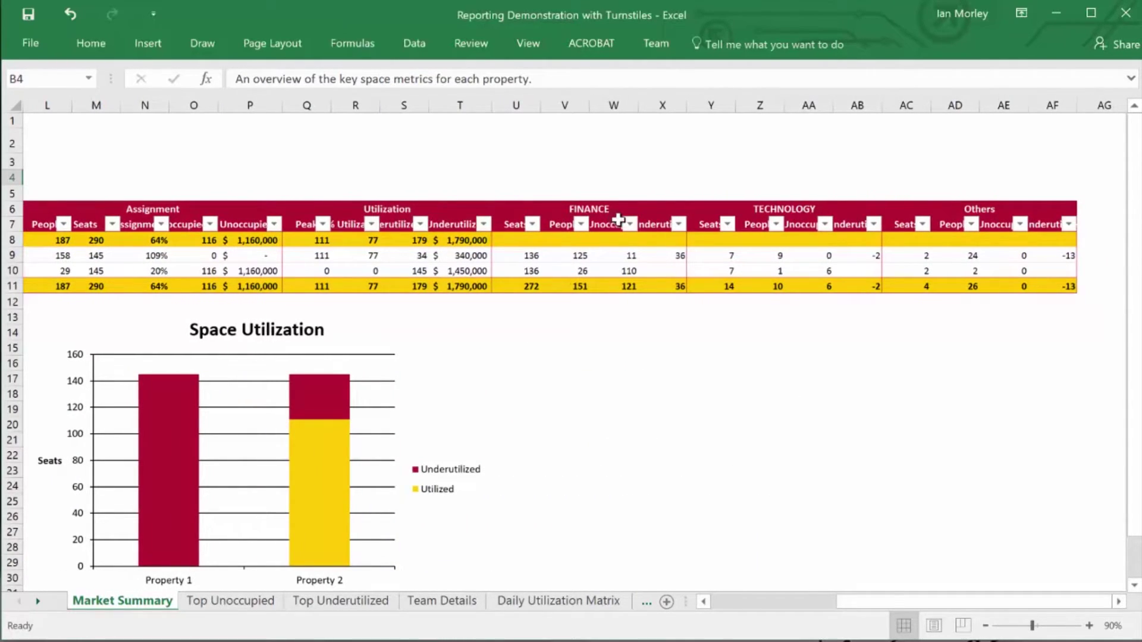
pyautogui.moveTo(955, 601); pyautogui.dragTo(801, 597)
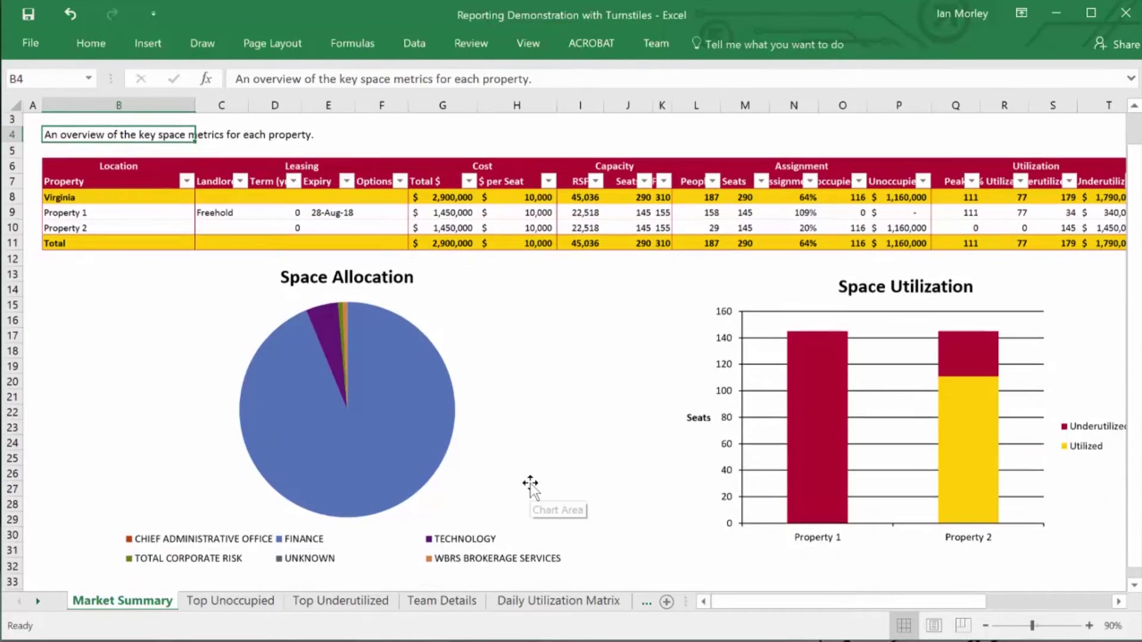
pyautogui.scroll(-1, 530, 485)
pyautogui.moveTo(839, 490)
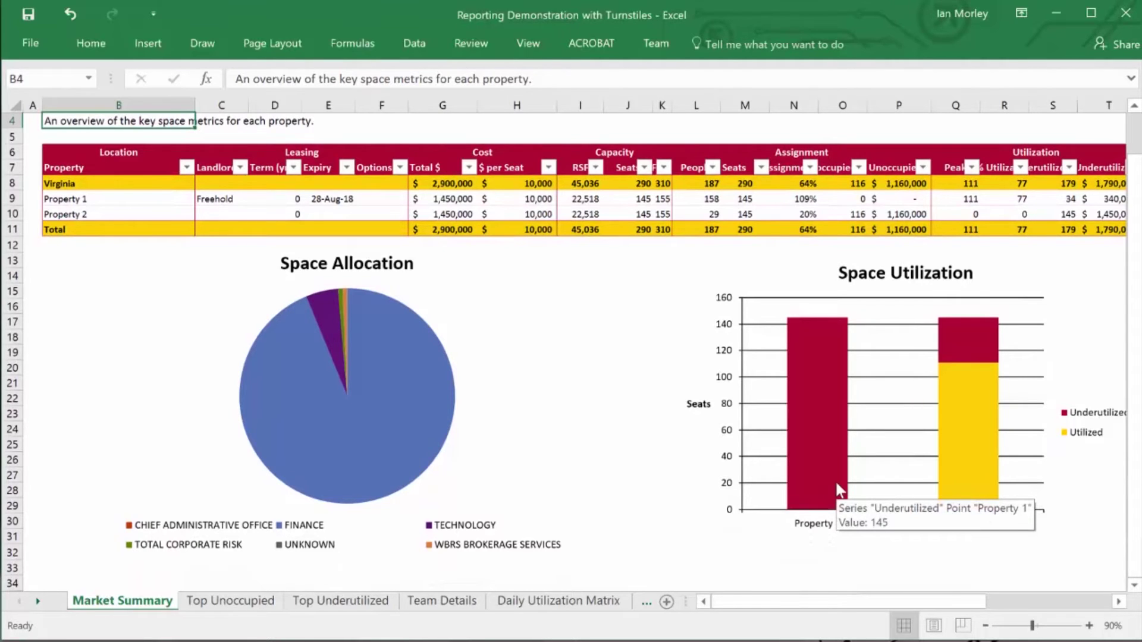
# Step: Look through the Top Unoccupied and Top Underutilized sheets, ending on Team Details
pyautogui.click(245, 597)
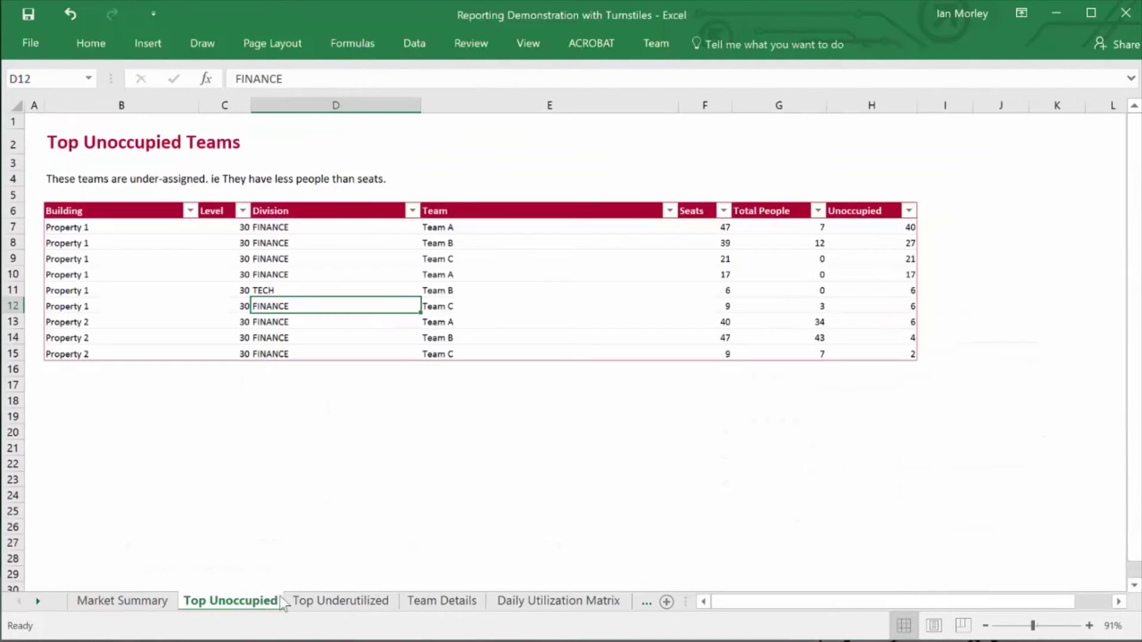
pyautogui.click(368, 600)
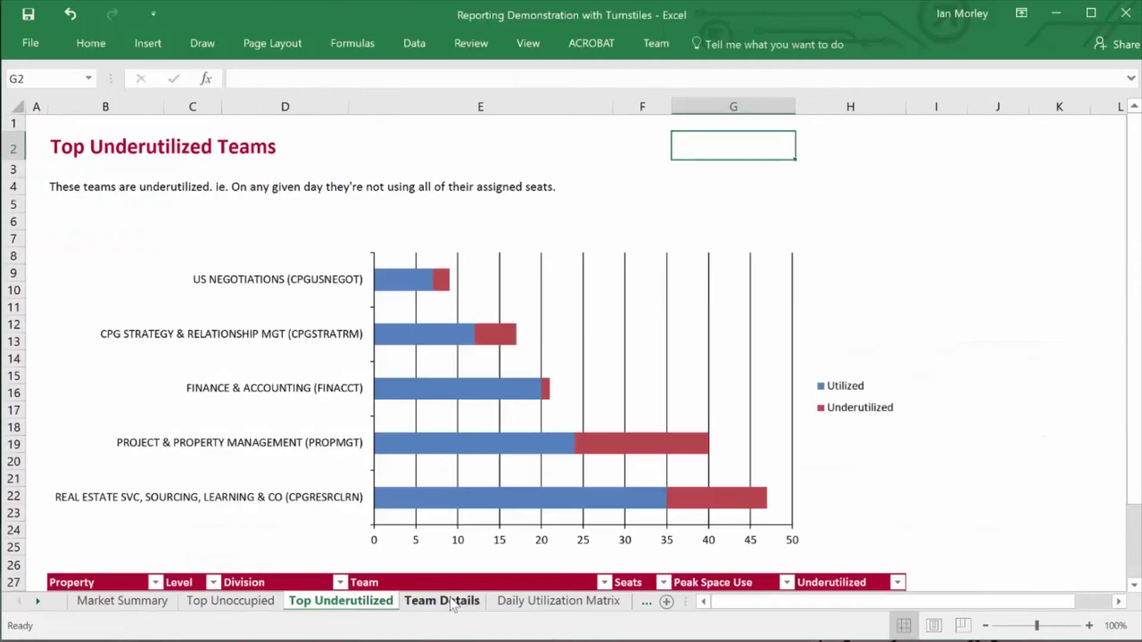
pyautogui.click(453, 602)
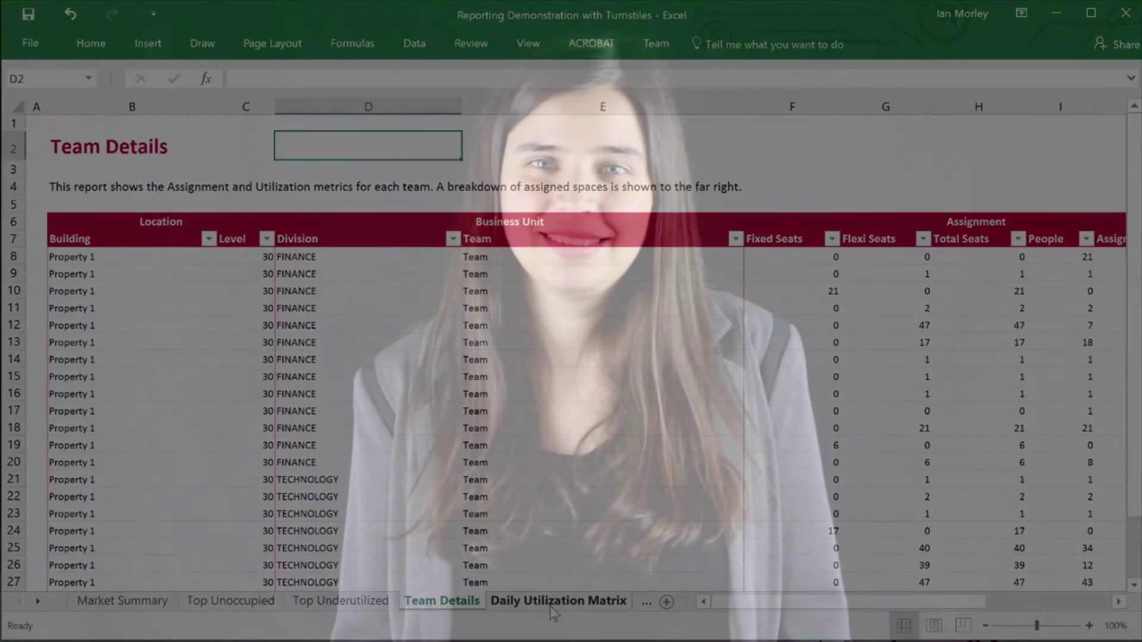